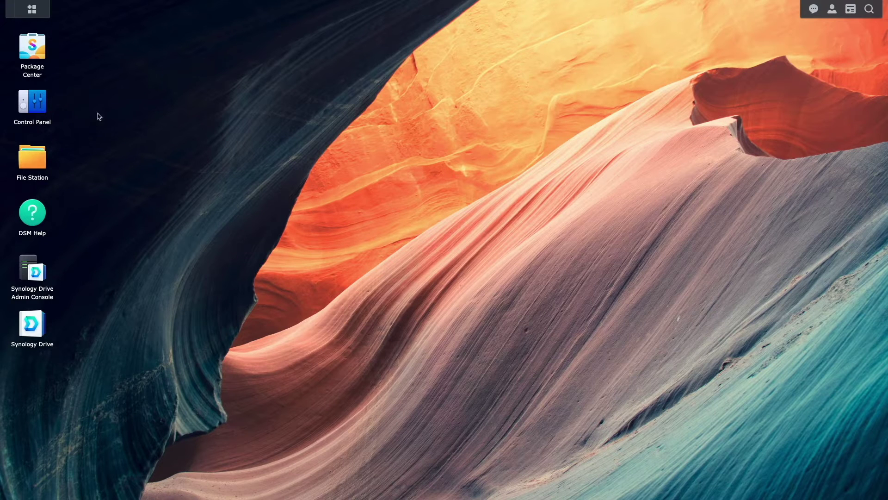
# Check the installed packages, then enable QuickConnect under External Access and apply it
pyautogui.click(40, 61)
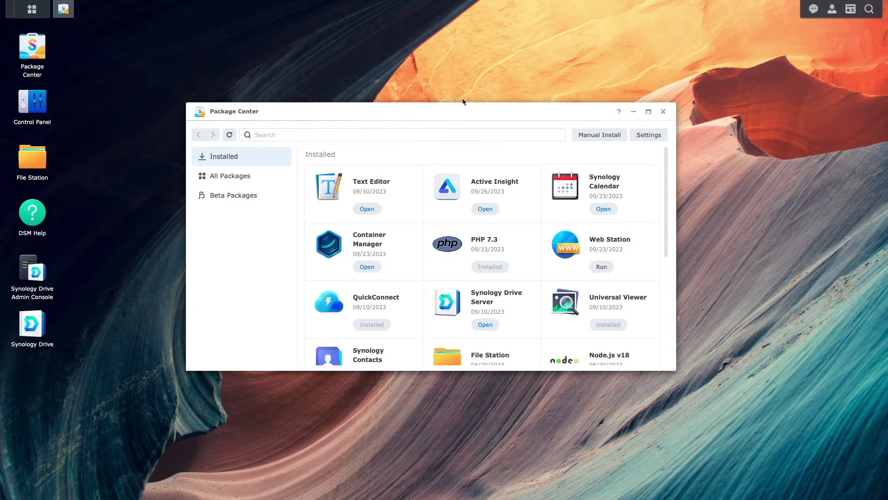
pyautogui.click(664, 111)
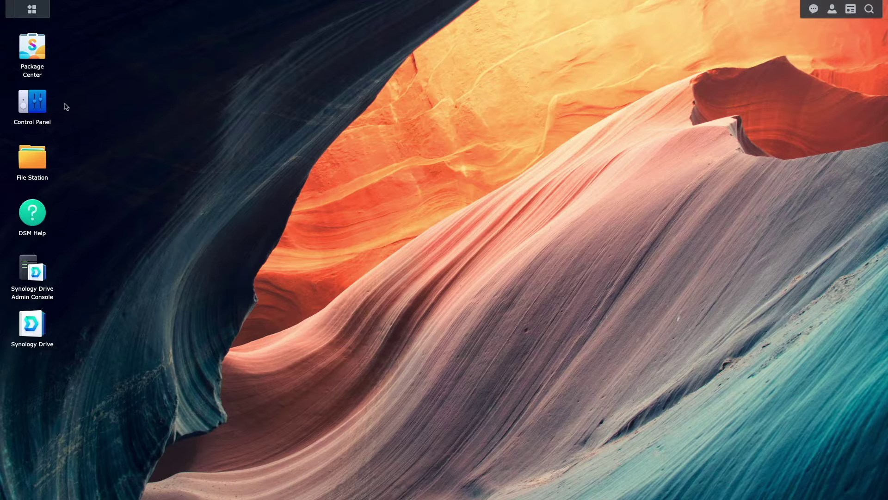
pyautogui.click(46, 109)
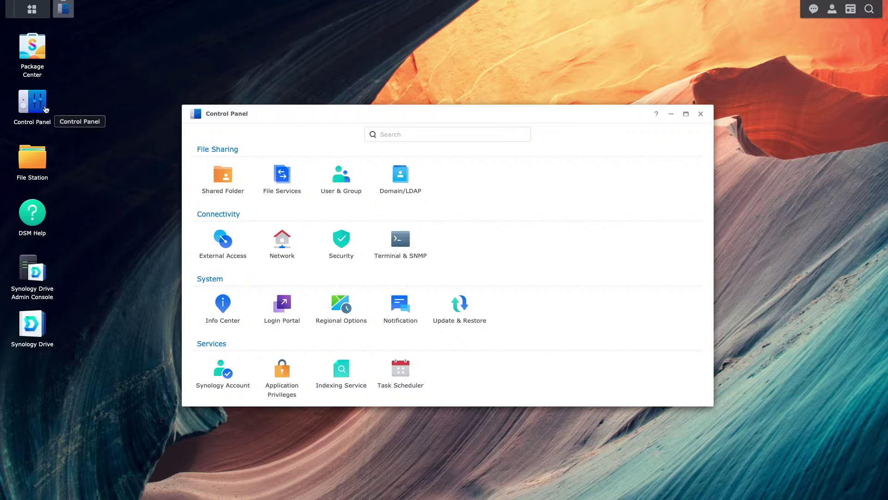
pyautogui.click(215, 235)
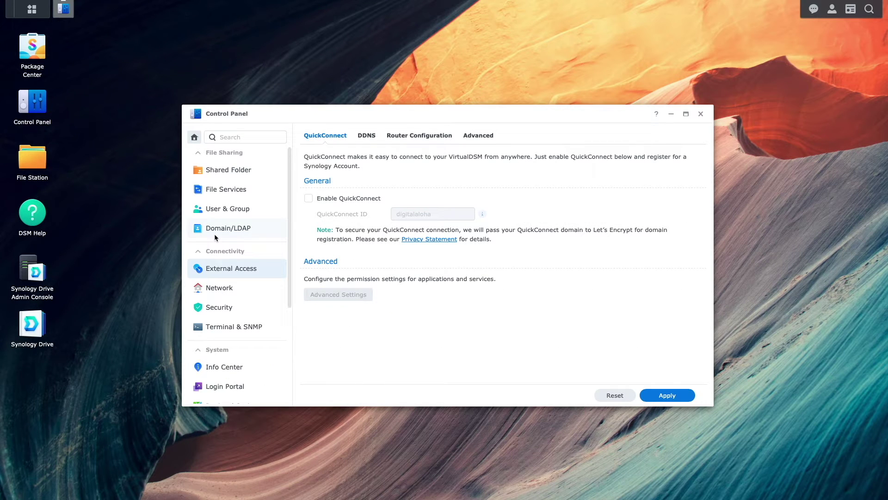
pyautogui.click(308, 199)
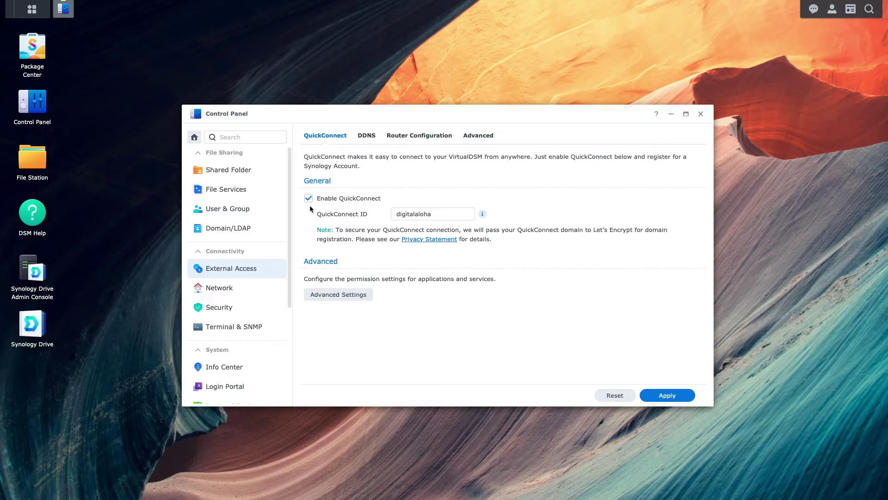
pyautogui.click(649, 396)
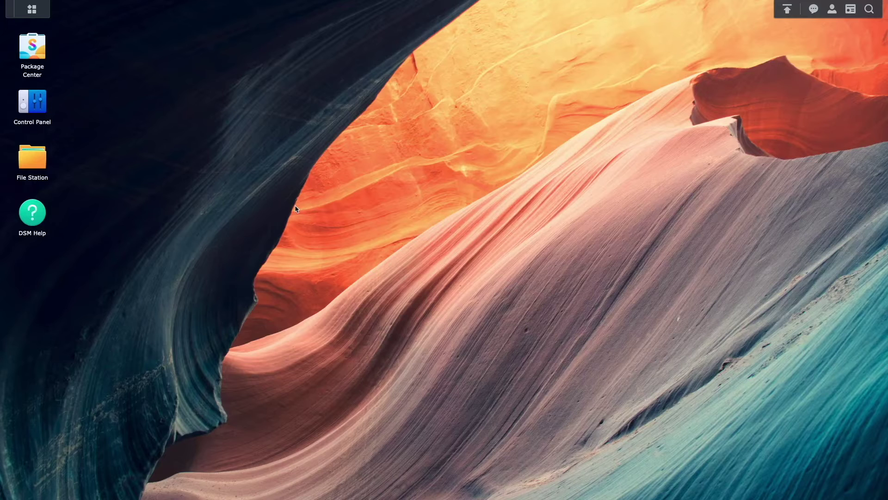
# Create a shared folder named FilesToSync, accepting the wizard's default settings and permissions
pyautogui.click(30, 111)
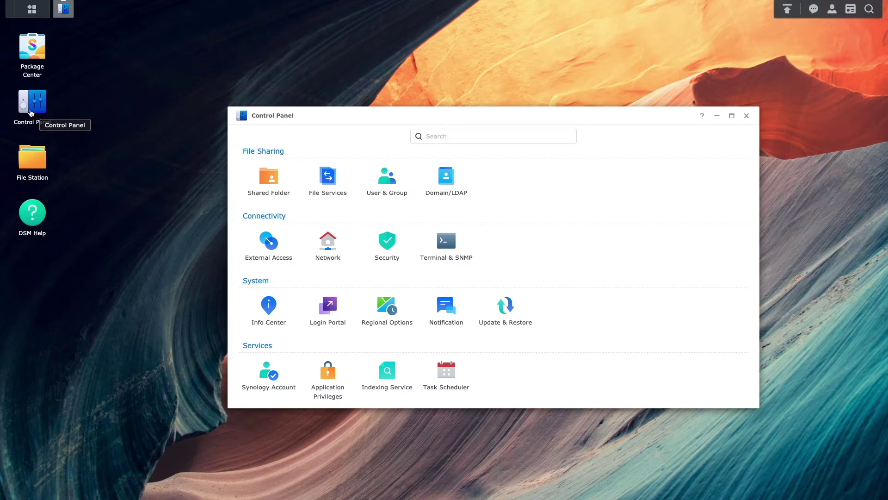
pyautogui.click(266, 178)
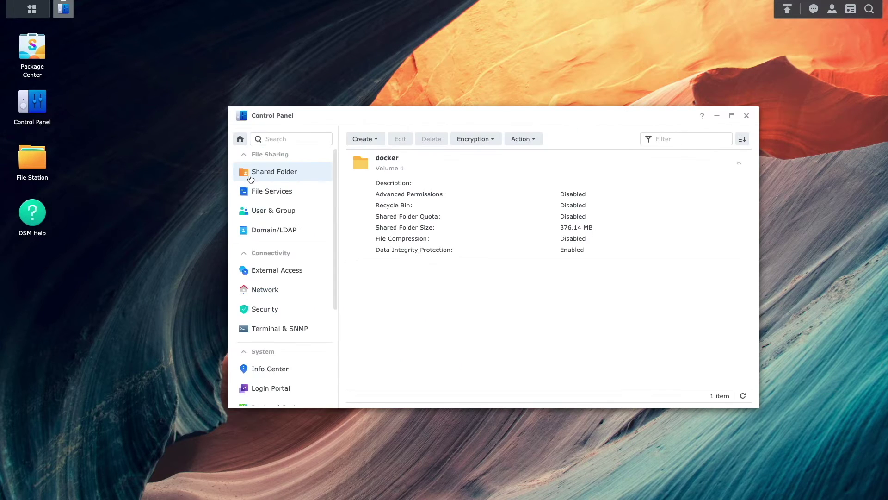
pyautogui.click(365, 140)
pyautogui.click(366, 155)
pyautogui.write('FilesT')
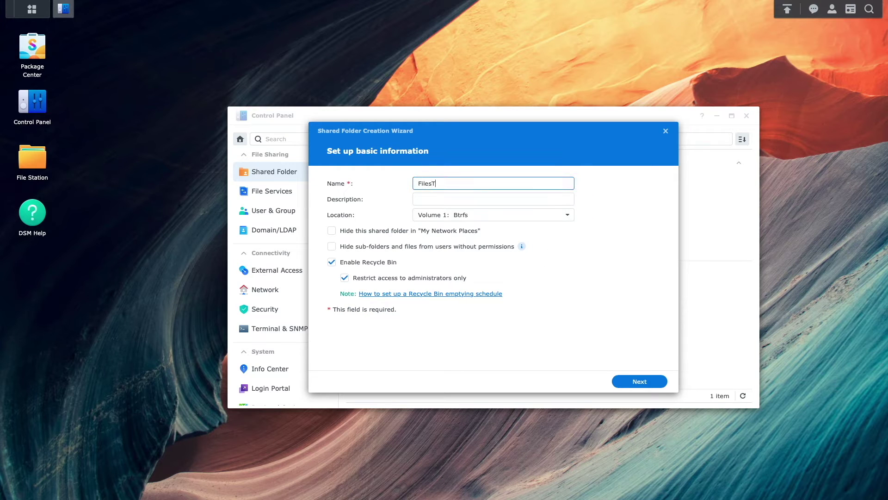
pyautogui.write('oSync')
pyautogui.click(619, 384)
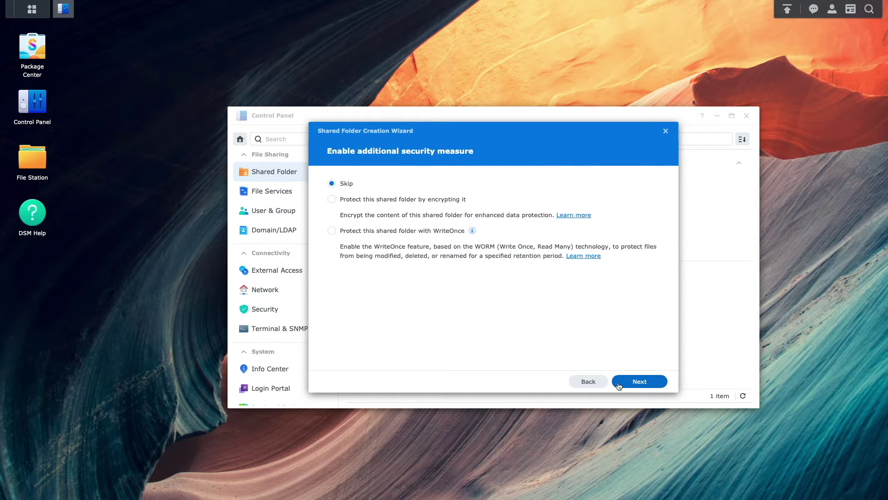
pyautogui.click(619, 384)
pyautogui.click(619, 384)
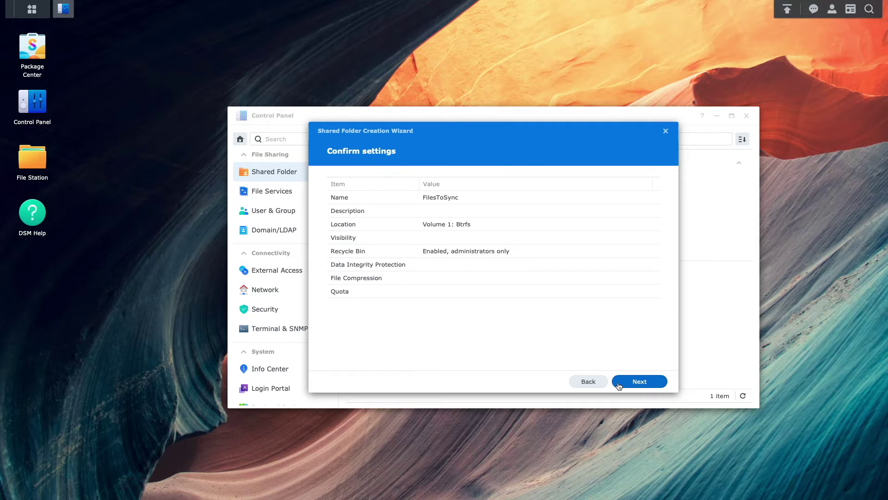
pyautogui.click(619, 384)
pyautogui.click(620, 384)
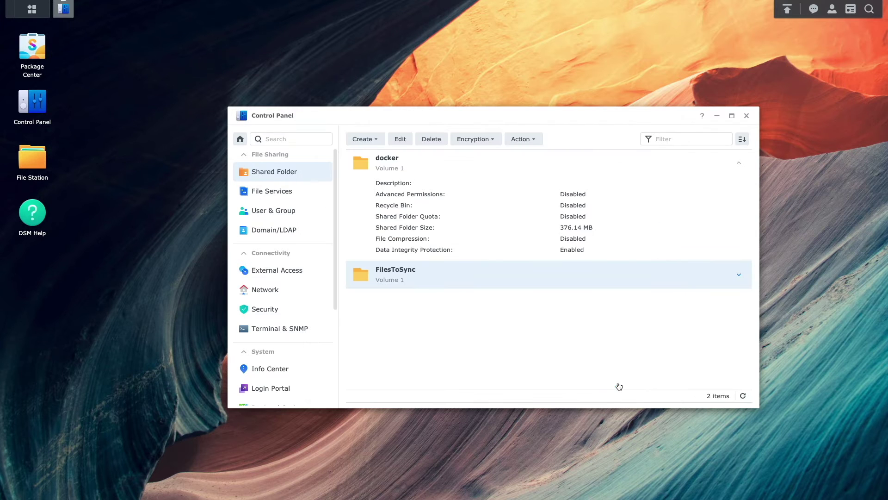
# In Drive Admin Console, enable FilesToSync as a team folder with 8 versions and Intelliversioning off
pyautogui.click(746, 115)
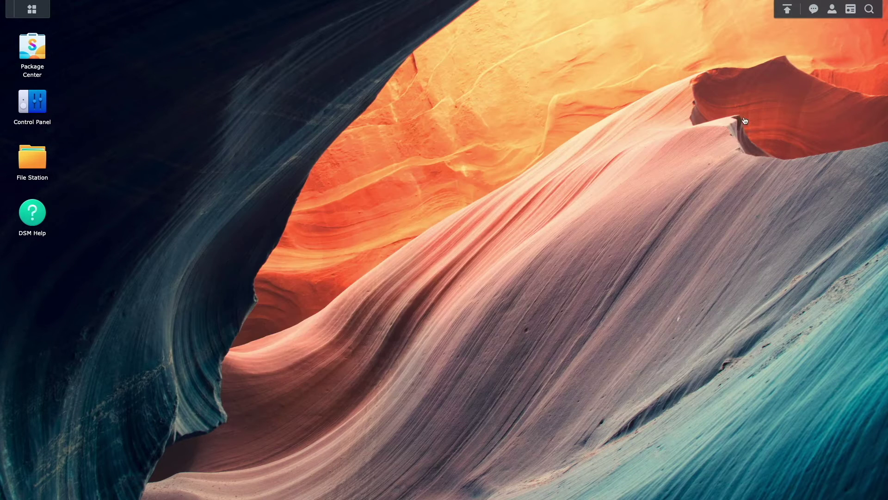
pyautogui.click(45, 12)
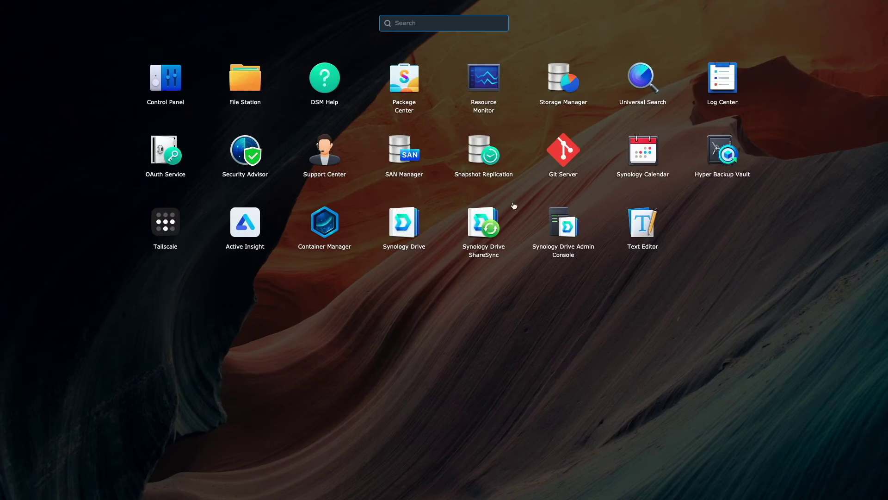
pyautogui.click(546, 219)
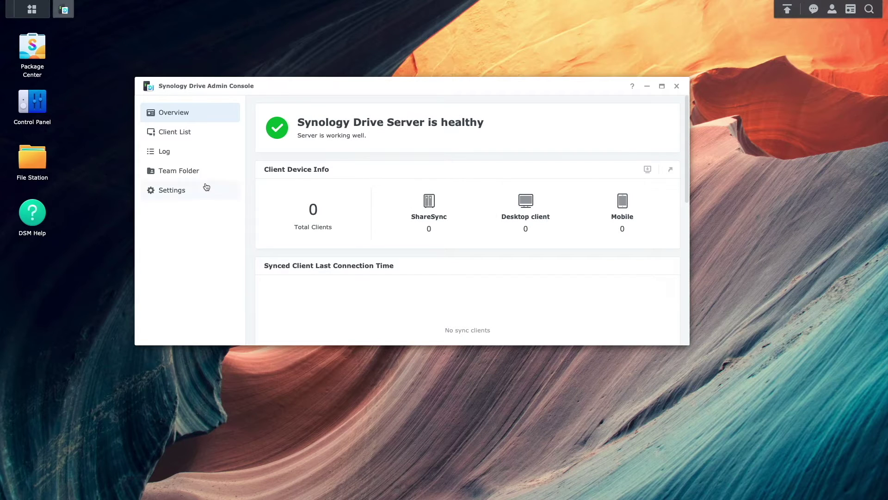
pyautogui.click(194, 173)
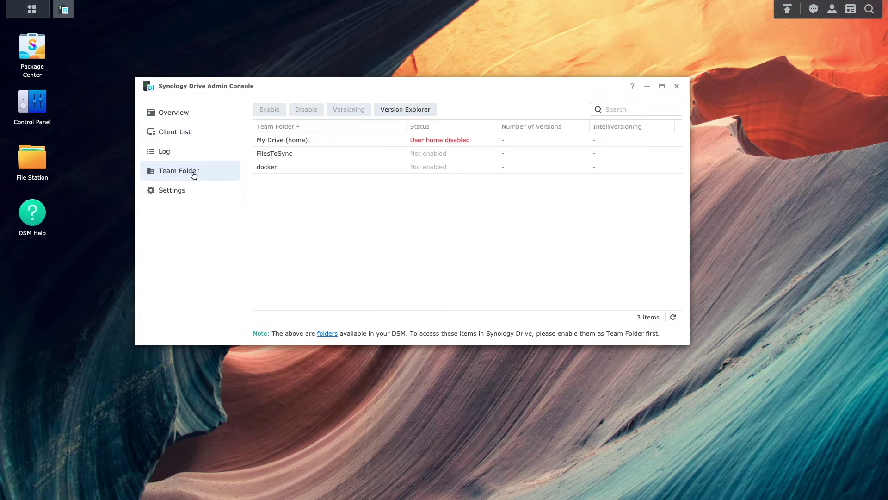
pyautogui.click(271, 154)
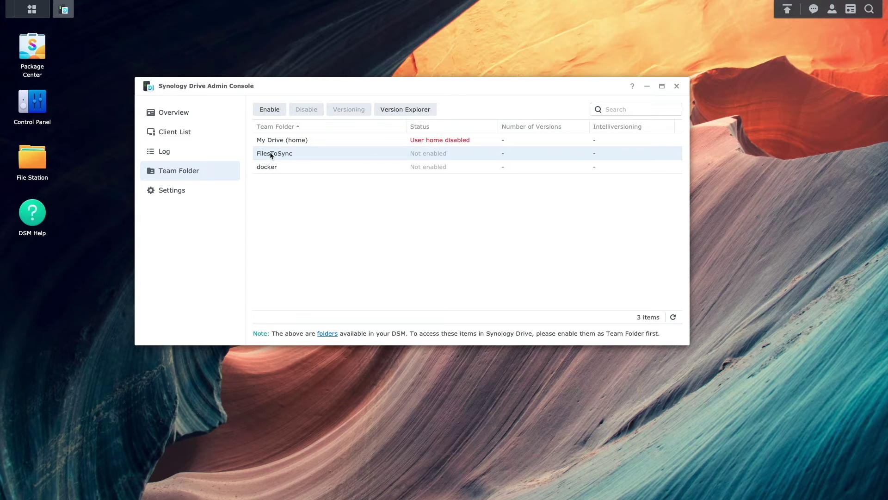
pyautogui.click(269, 110)
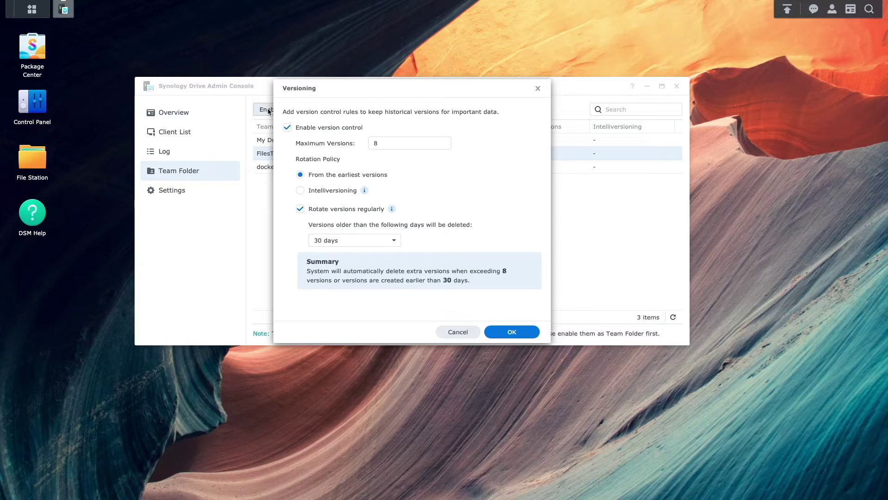
pyautogui.click(498, 333)
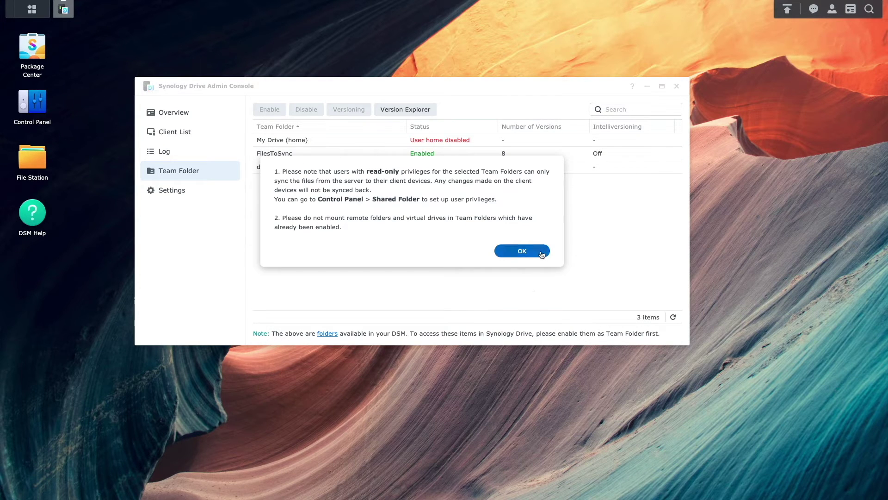
pyautogui.click(540, 251)
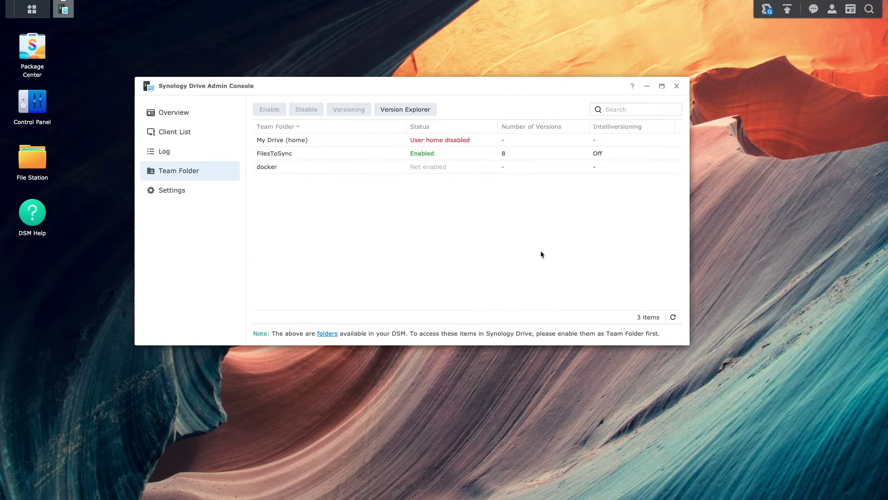
# Upload 15 files into FilesToSync in File Station, overwriting same-named files
pyautogui.click(676, 87)
pyautogui.click(42, 167)
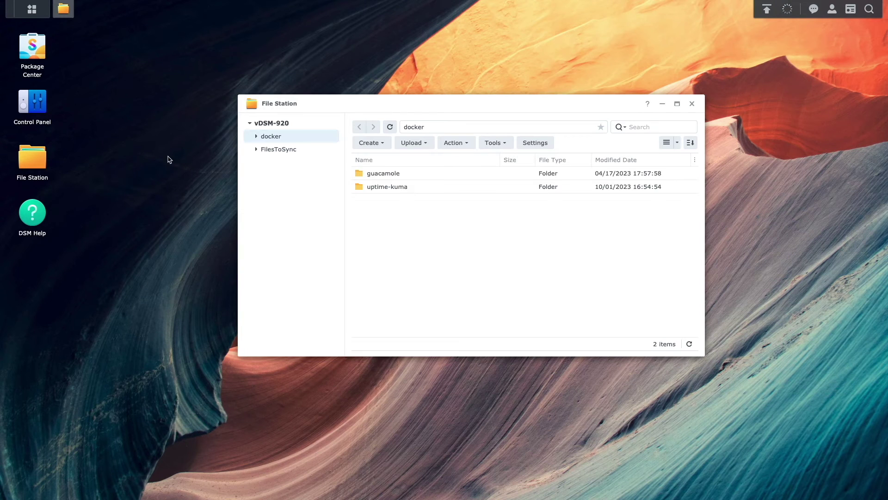
pyautogui.click(307, 149)
pyautogui.moveTo(467, 185); pyautogui.dragTo(541, 208)
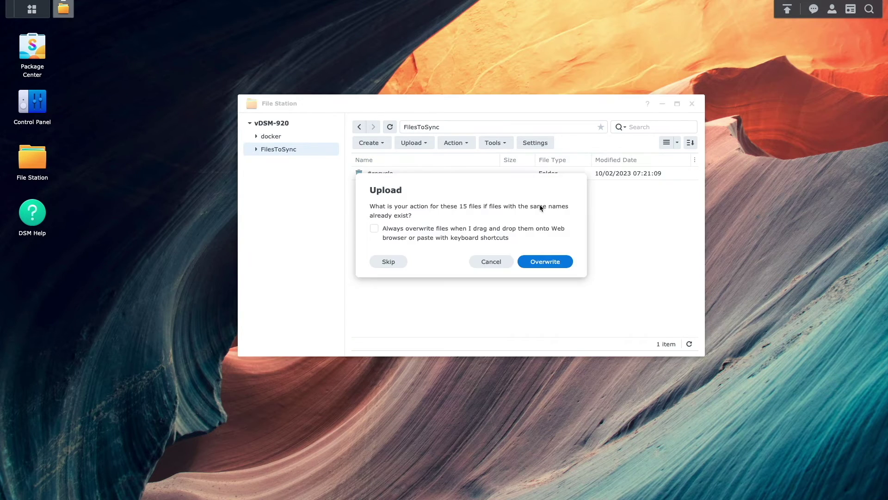
pyautogui.click(570, 260)
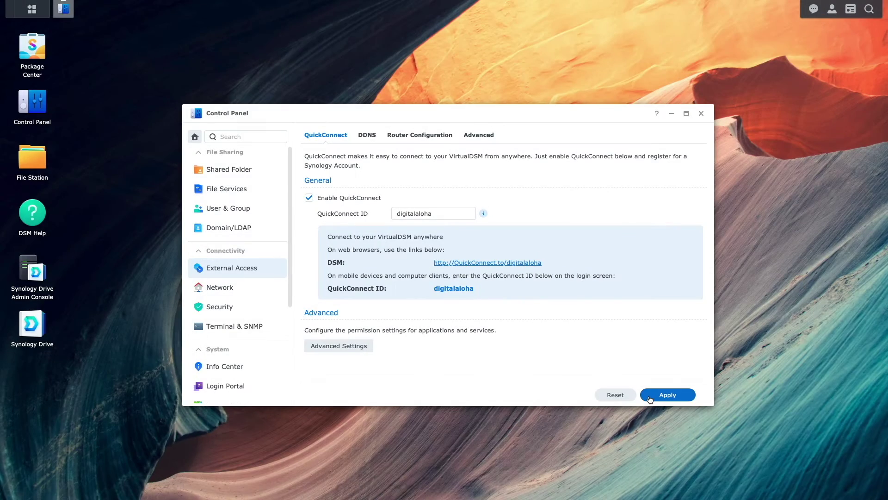
# Create a FilesToSync shared folder with default wizard settings, then close Control Panel
pyautogui.click(272, 169)
pyautogui.click(318, 136)
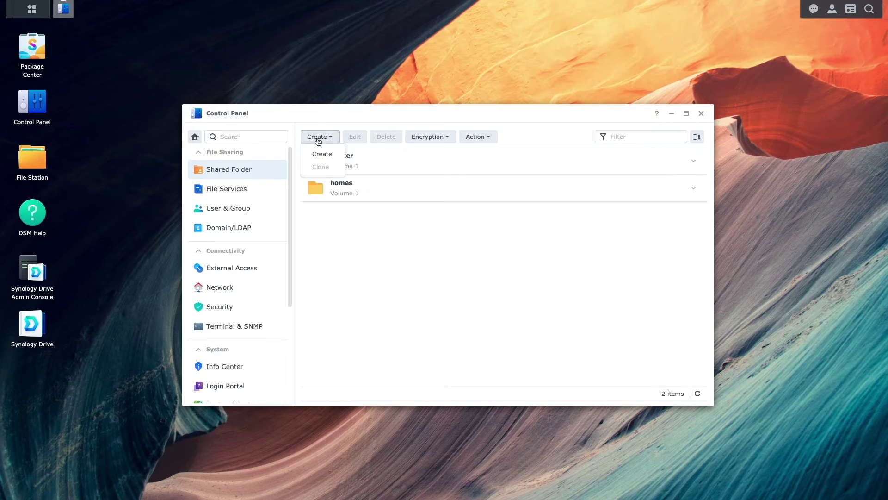
pyautogui.click(322, 153)
pyautogui.click(375, 180)
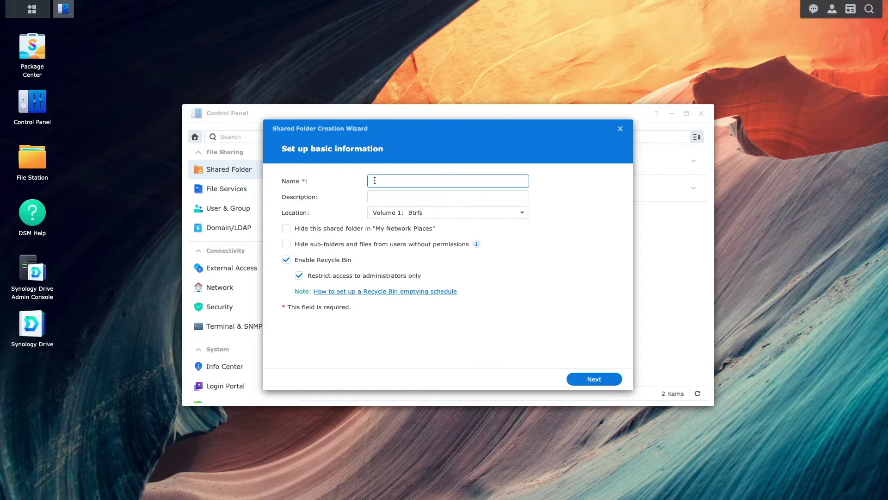
pyautogui.write('FilesToSync')
pyautogui.click(573, 379)
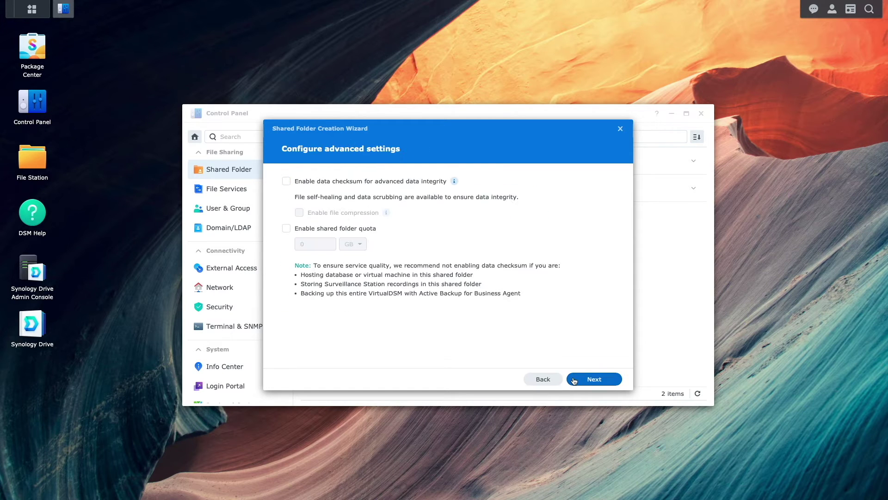
pyautogui.click(574, 380)
pyautogui.click(574, 381)
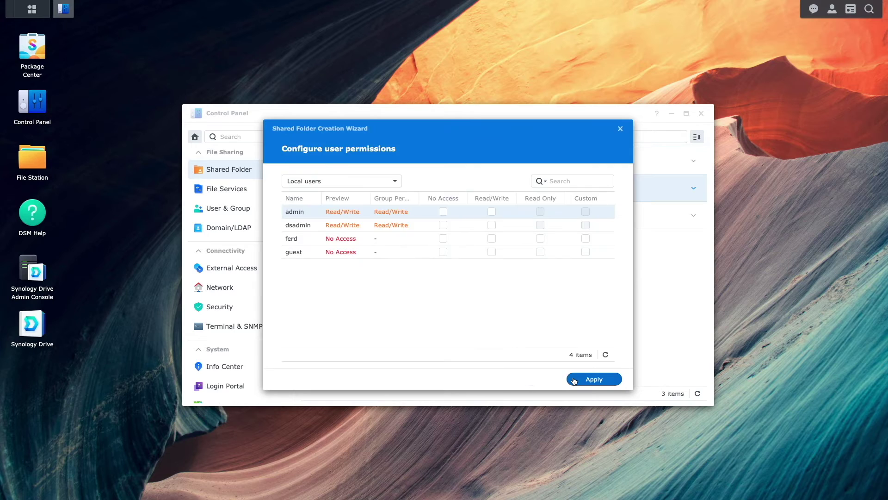
pyautogui.click(575, 380)
pyautogui.click(700, 116)
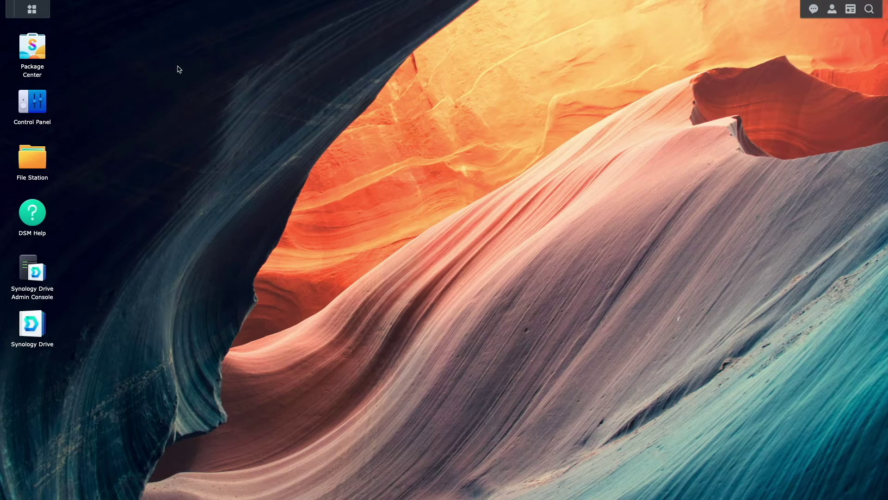
# Enable FilesToSync as a Drive team folder keeping 8 versions, then close File Station
pyautogui.click(43, 15)
pyautogui.click(316, 216)
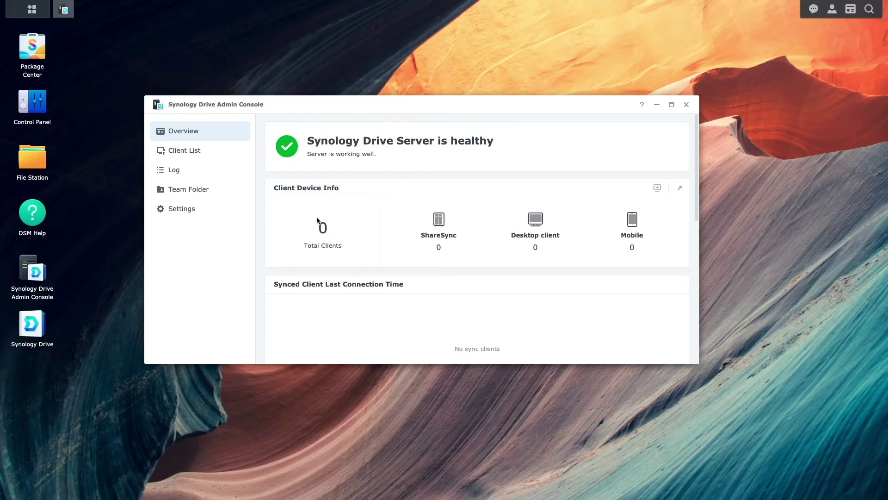
pyautogui.click(230, 197)
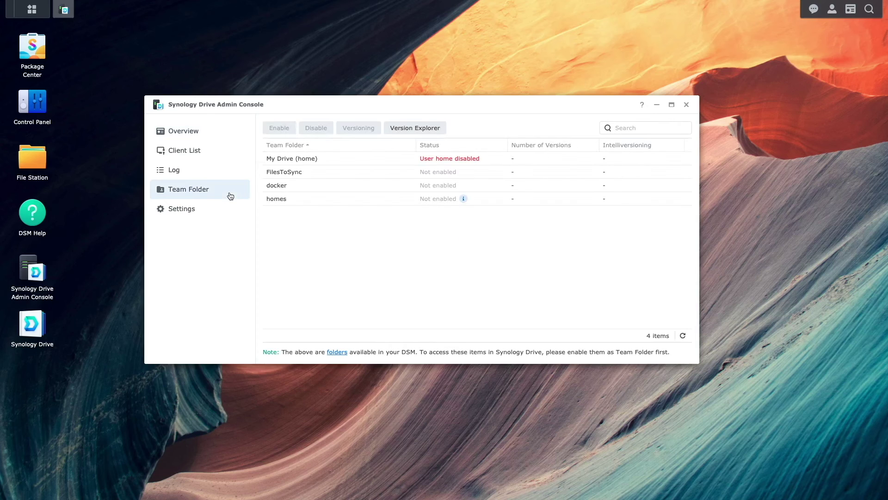
pyautogui.click(304, 170)
pyautogui.click(283, 127)
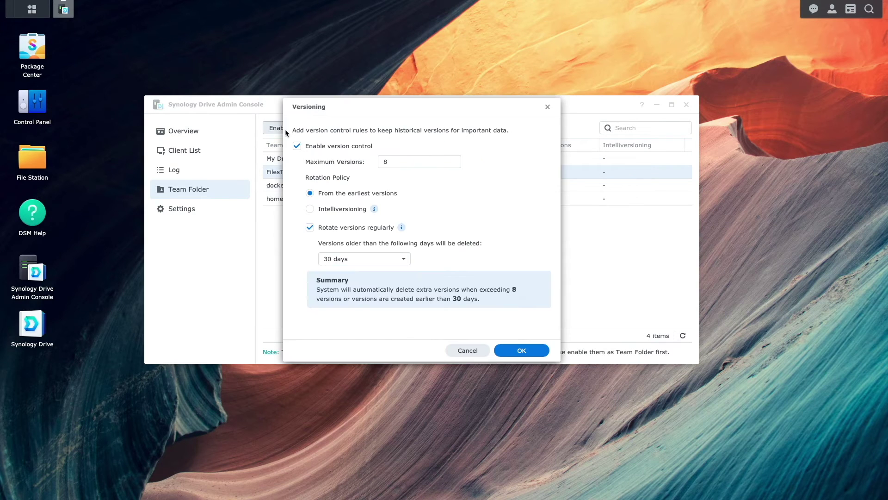
pyautogui.click(520, 351)
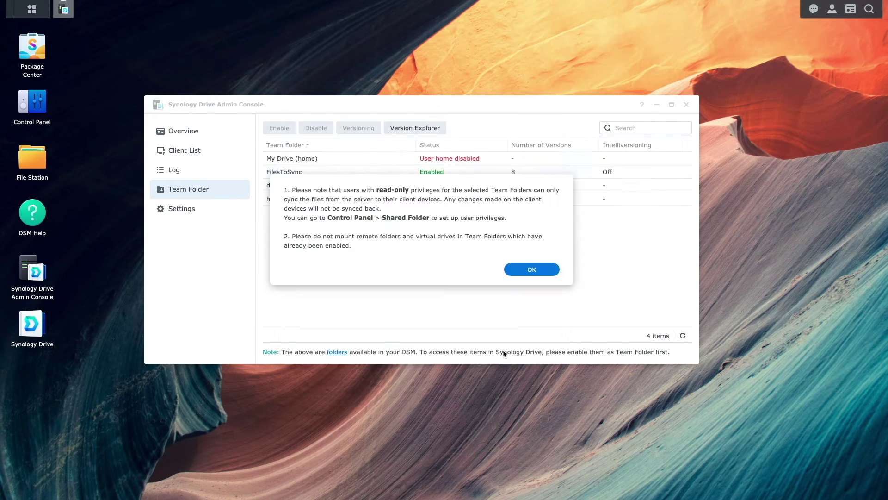
pyautogui.click(539, 268)
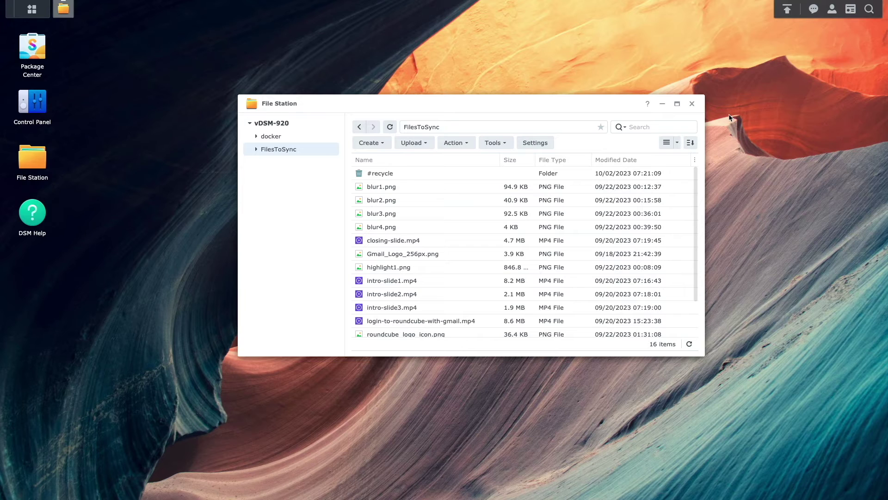
pyautogui.click(692, 103)
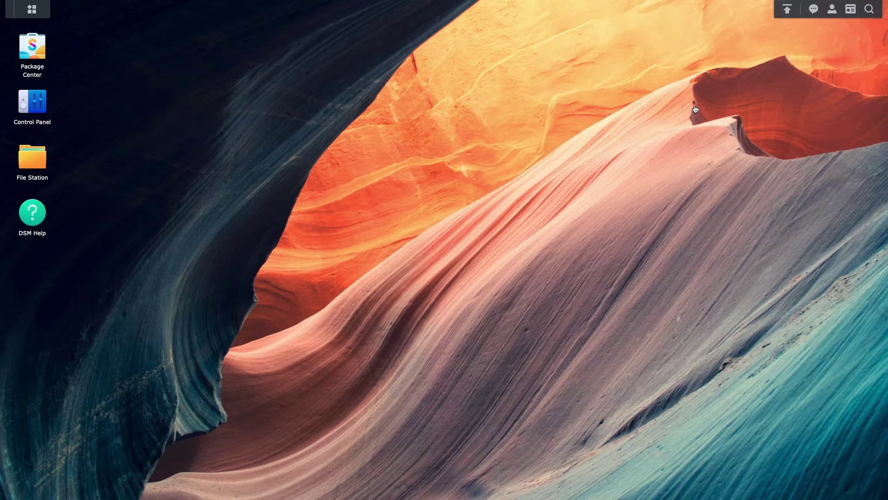
# Launch Synology Drive ShareSync and start setting up a new sync connection
pyautogui.click(44, 17)
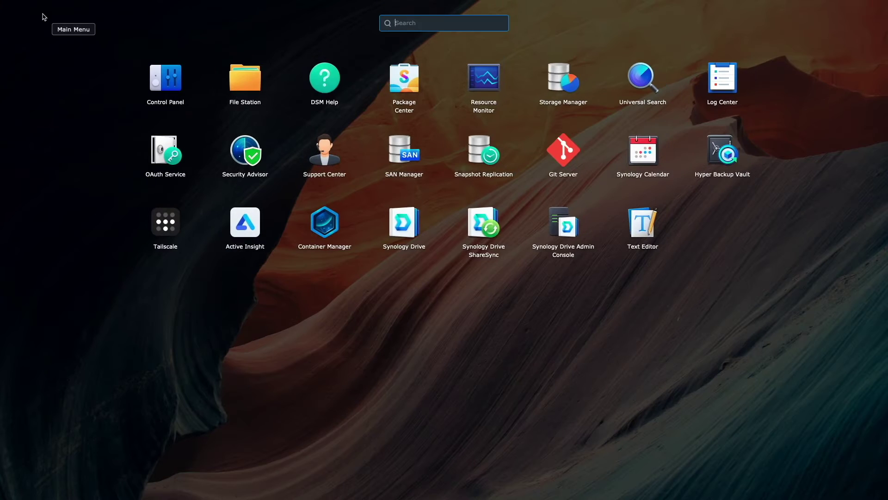
pyautogui.click(465, 217)
pyautogui.click(499, 309)
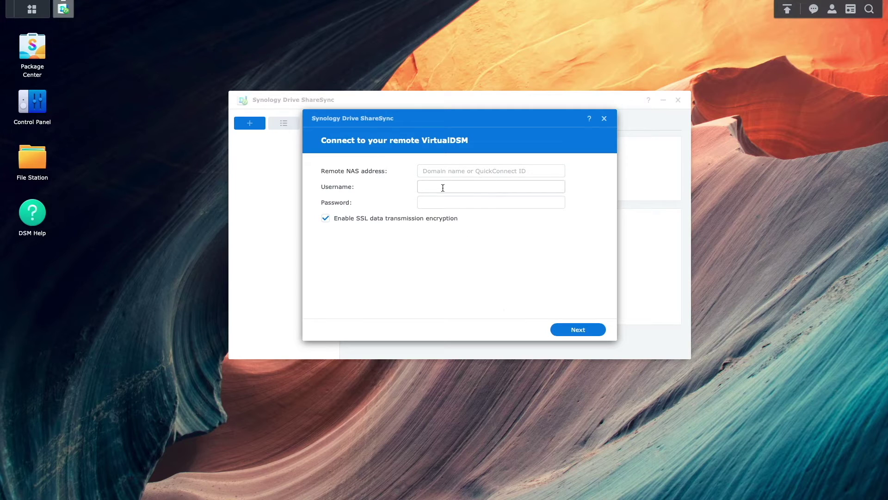
# Connect to remote NAS 'digitalaloha' as user dsadmin with the admin password
pyautogui.click(437, 171)
pyautogui.write('digitalaloha')
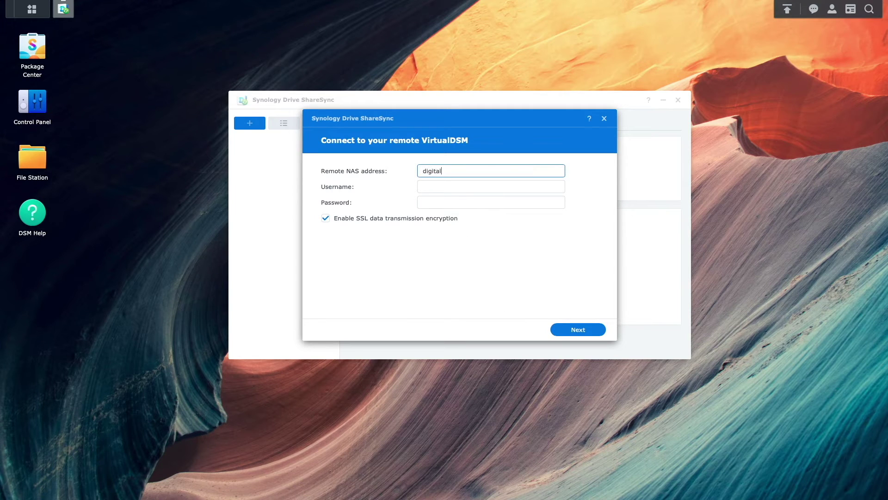
pyautogui.press('Tab')
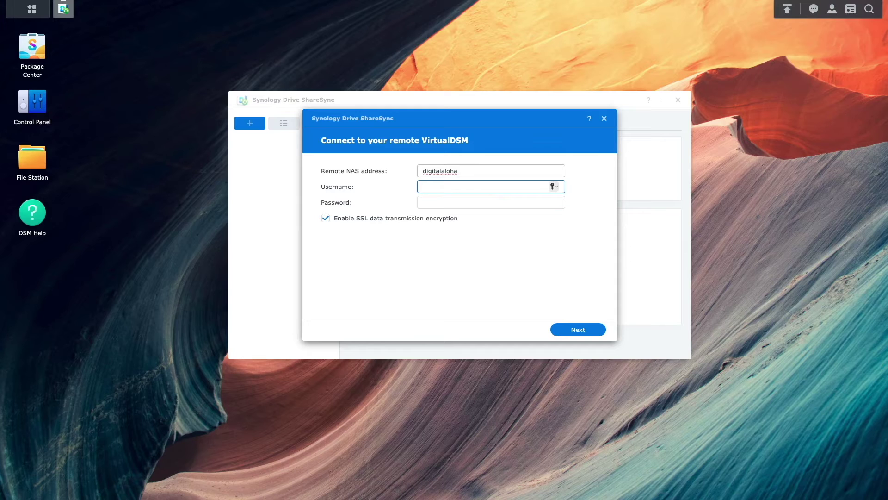
pyautogui.write('dsadmin')
pyautogui.press('Tab')
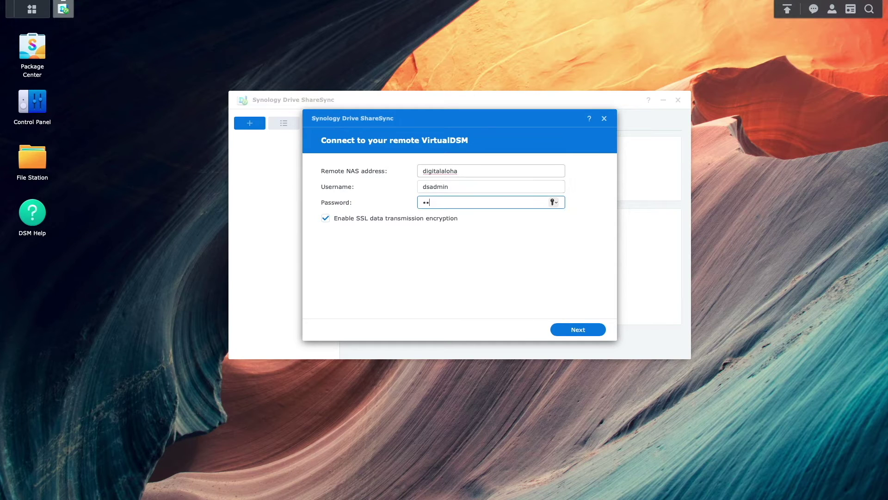
pyautogui.write('•••••••••')
pyautogui.click(558, 330)
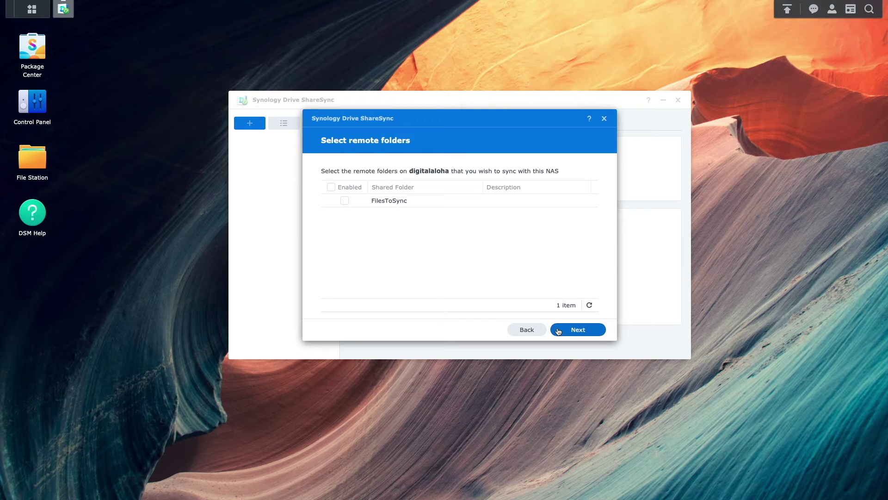
# Select the remote FilesToSync folder and finish a two-way sync with local FilesToSync
pyautogui.click(344, 200)
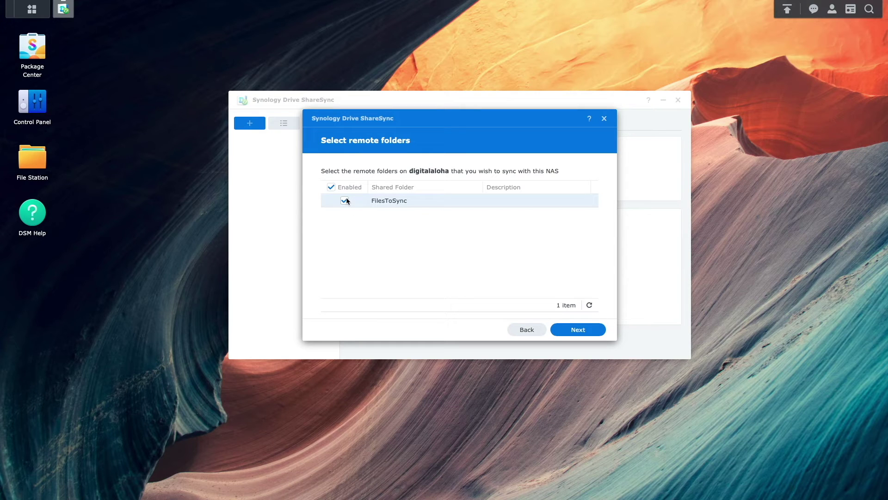
pyautogui.click(556, 331)
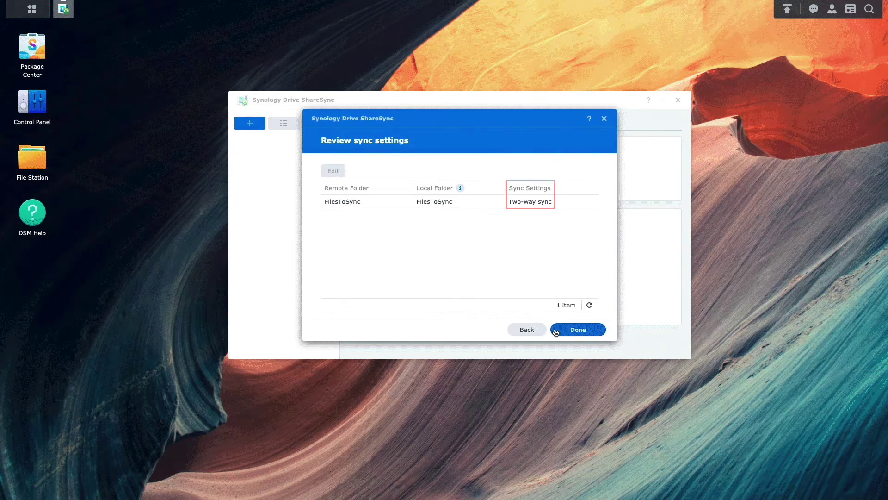
pyautogui.click(556, 331)
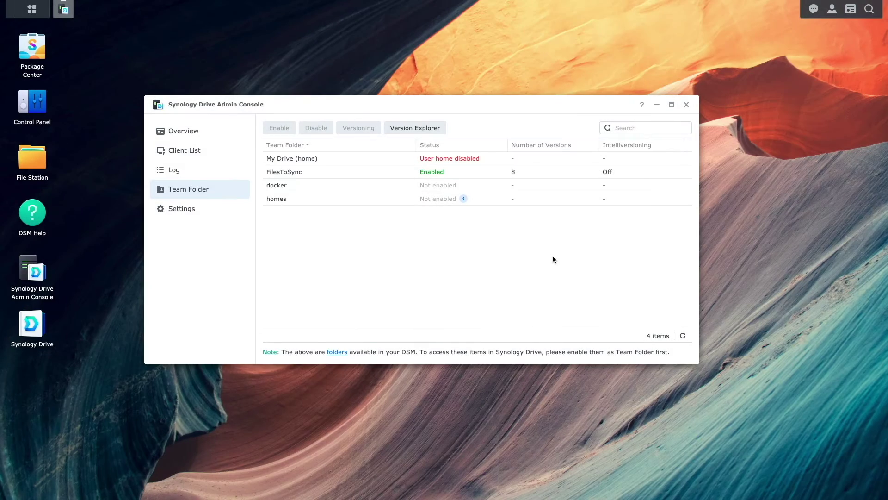
# Close the Admin Console and view FilesToSync's 16 synced items in File Station
pyautogui.click(687, 105)
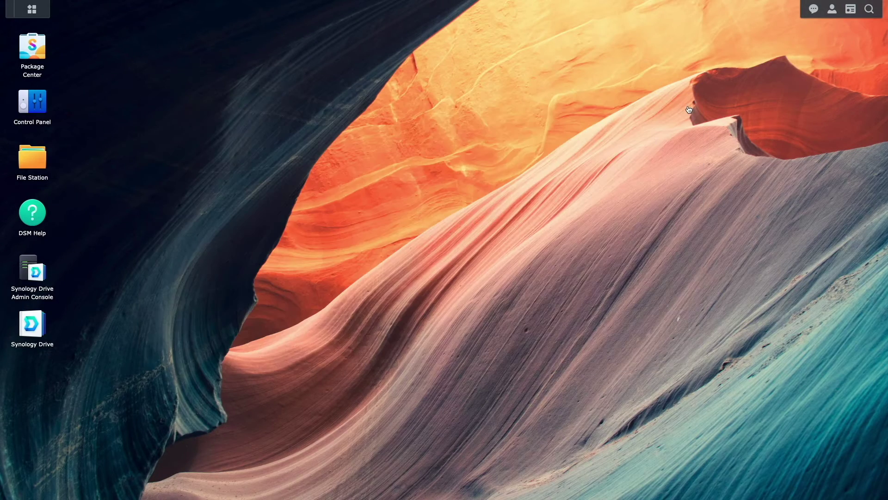
pyautogui.click(37, 168)
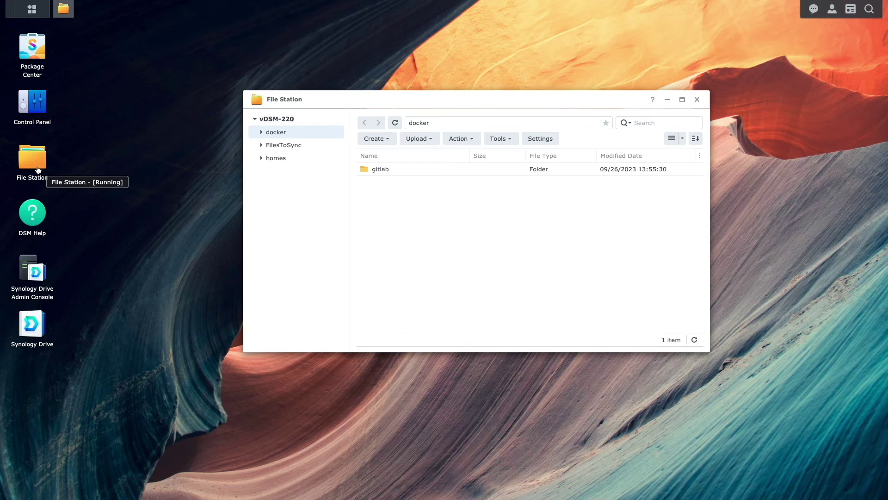
pyautogui.click(283, 144)
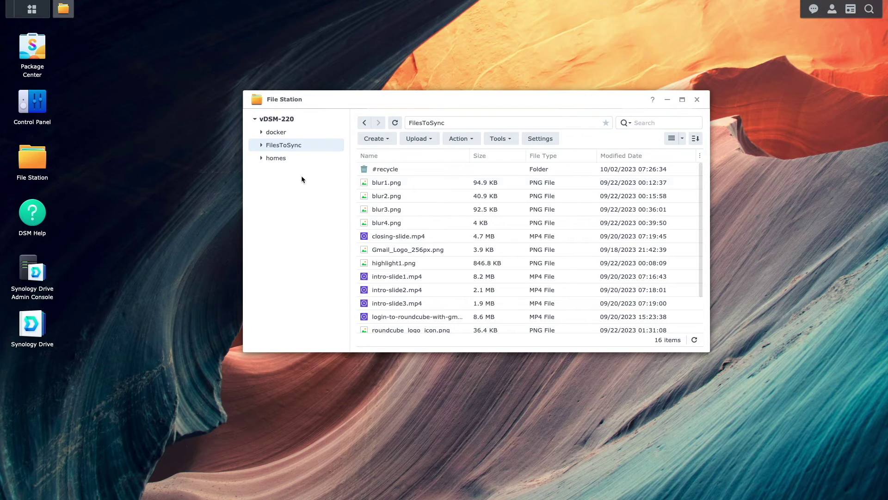
# Upload DJI_0538.JPG to FilesToSync, overwriting, and confirm the other NAS lists it
pyautogui.moveTo(301, 178); pyautogui.dragTo(519, 207)
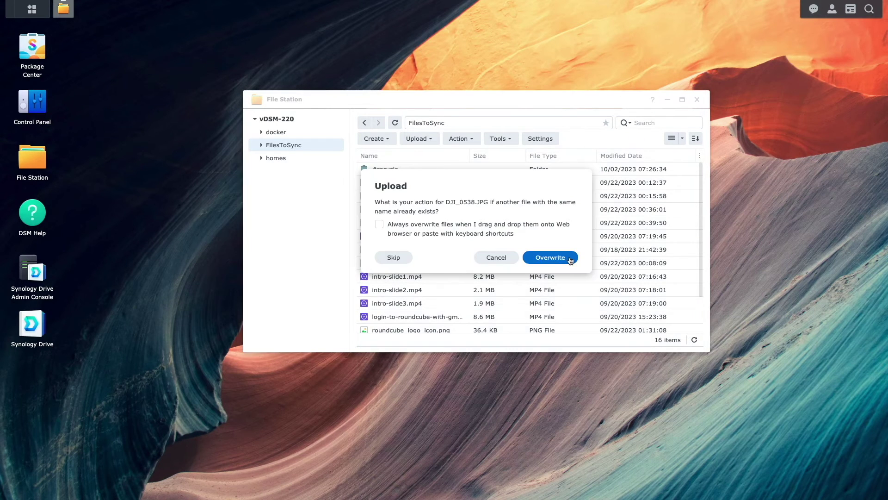
pyautogui.click(550, 257)
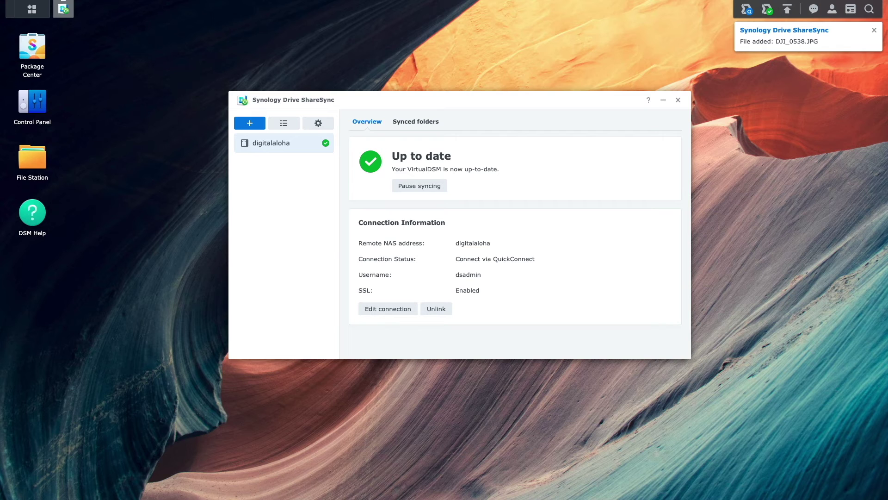
pyautogui.click(678, 100)
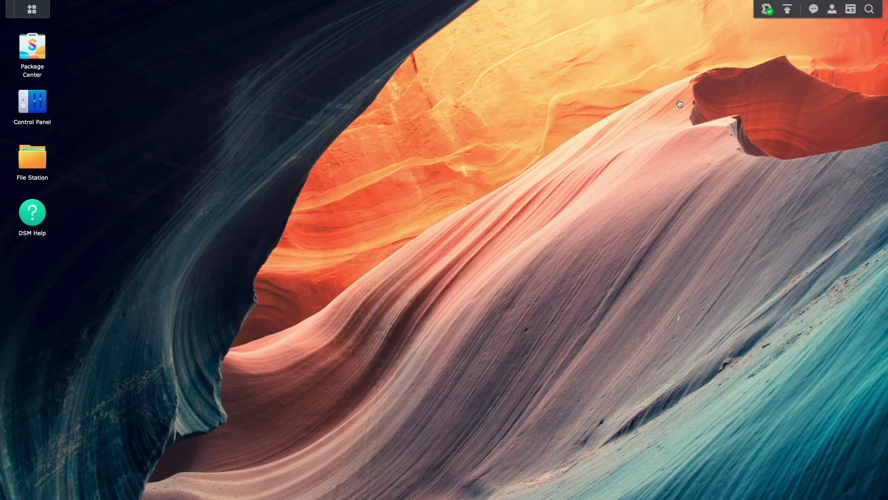
pyautogui.click(41, 161)
pyautogui.click(292, 151)
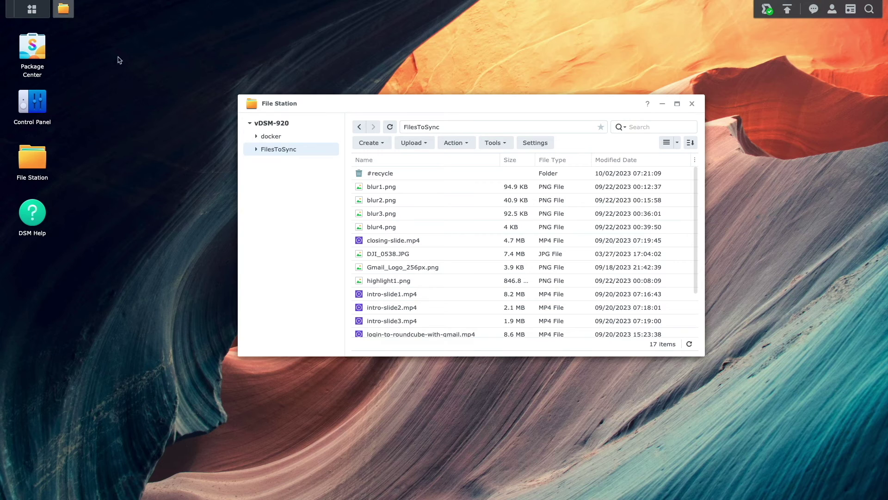
# Start a new Text Editor document containing "This is a test entry from the local NAS."
pyautogui.click(31, 9)
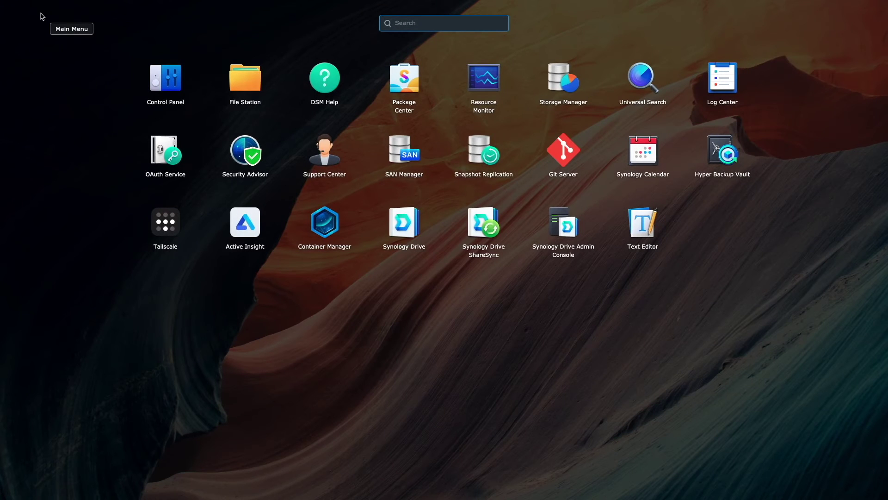
pyautogui.click(629, 223)
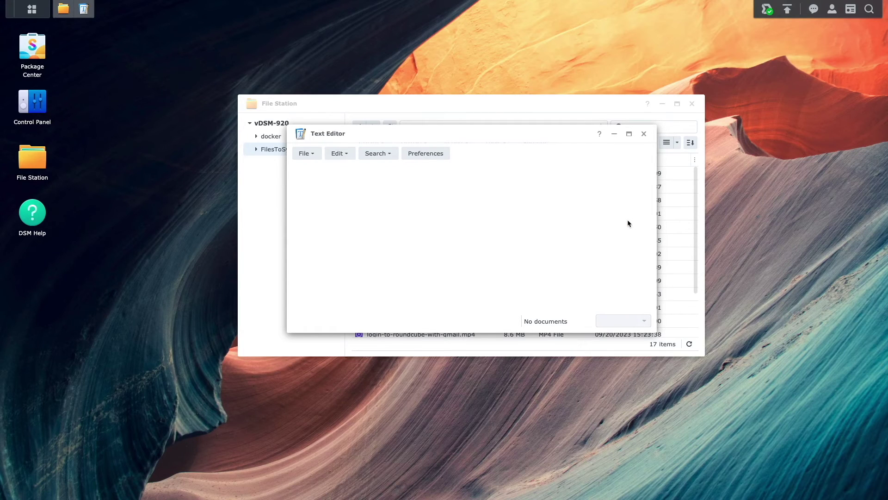
pyautogui.click(315, 153)
pyautogui.click(320, 172)
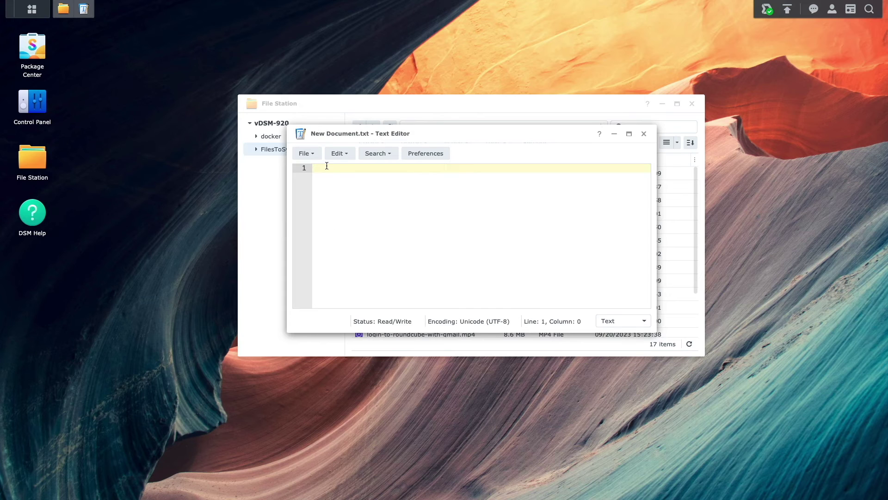
pyautogui.write('This is a test entry from the local NAS.')
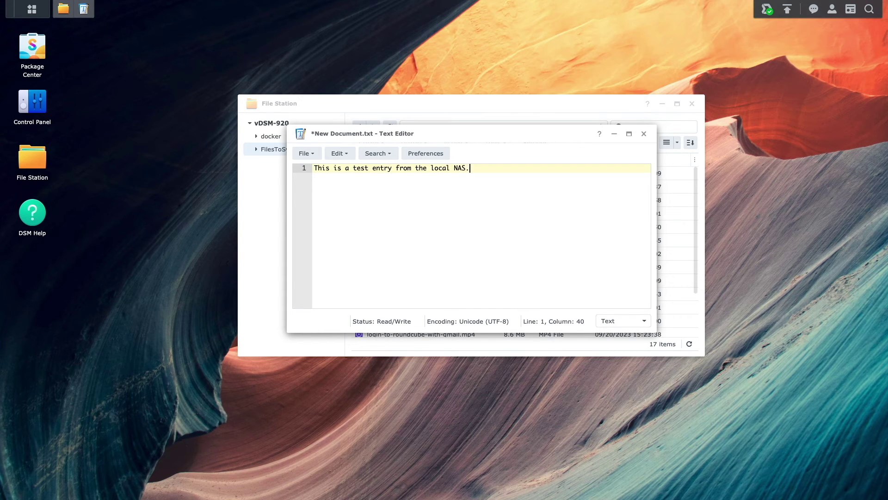
# Save the document as TestFile.txt in FilesToSync and close the editor
pyautogui.click(306, 153)
pyautogui.click(318, 213)
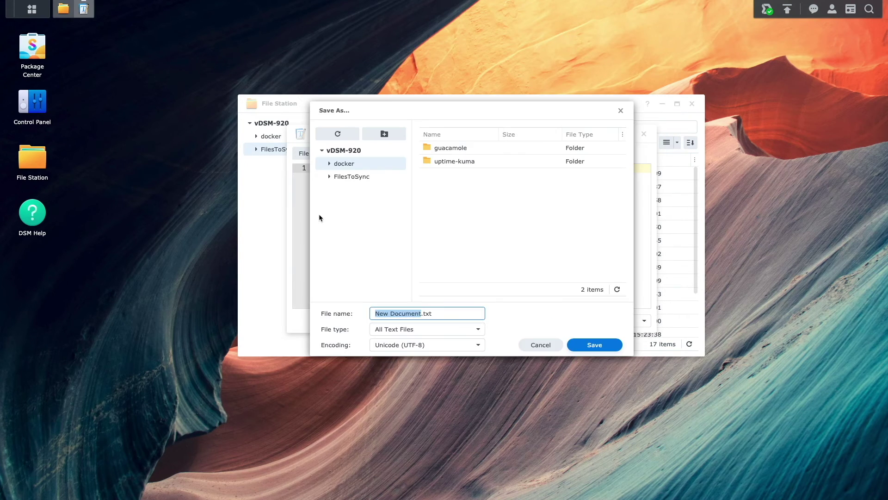
pyautogui.click(354, 177)
pyautogui.click(413, 314)
pyautogui.moveTo(413, 313); pyautogui.dragTo(375, 313)
pyautogui.write('TestFile')
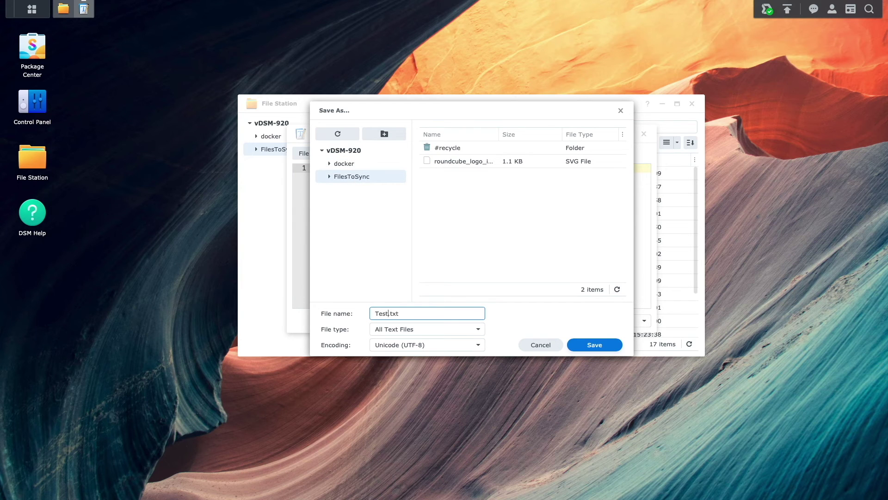
pyautogui.click(577, 348)
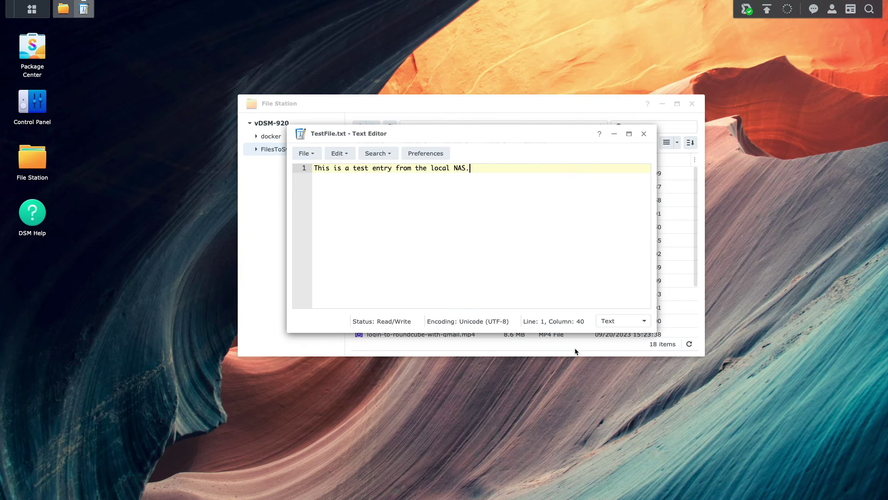
pyautogui.click(644, 134)
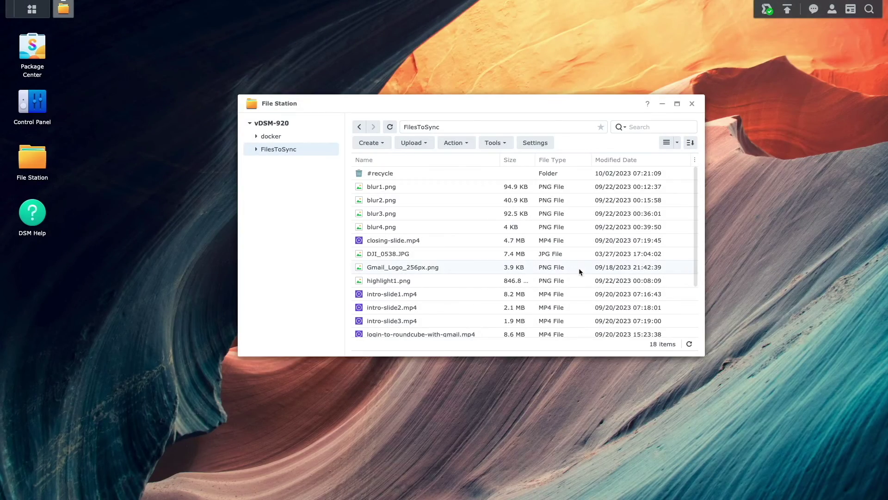
# Open TestFile.txt in Text Editor, add "This is a test entry from the remote NAS." as line 2, save
pyautogui.scroll(-3, 579, 268)
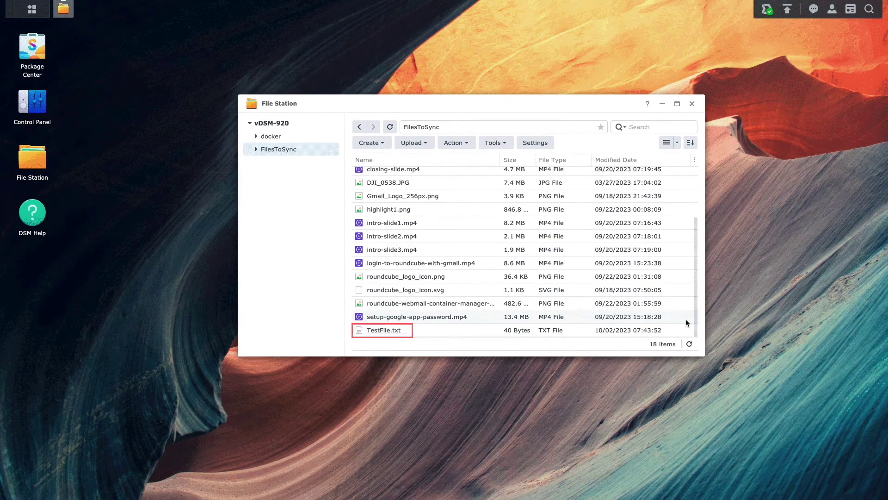
pyautogui.rightClick(476, 329)
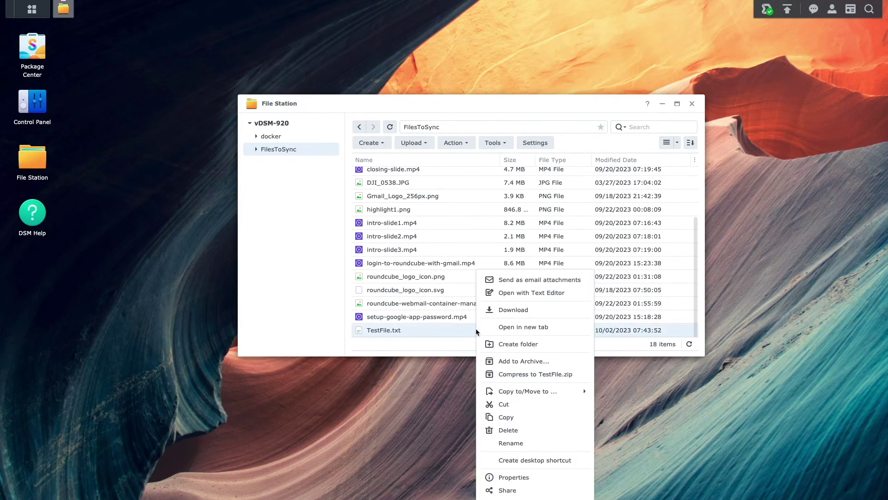
pyautogui.click(506, 294)
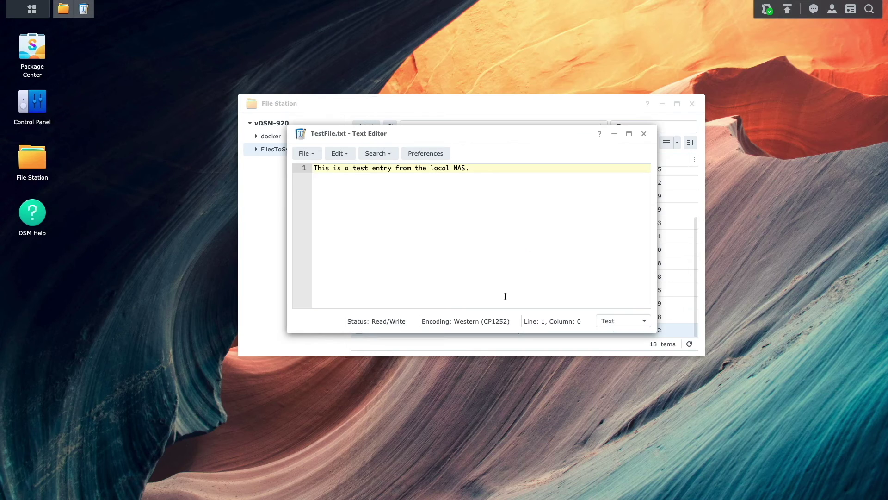
pyautogui.click(494, 171)
pyautogui.press('Return')
pyautogui.write('This is a test entry')
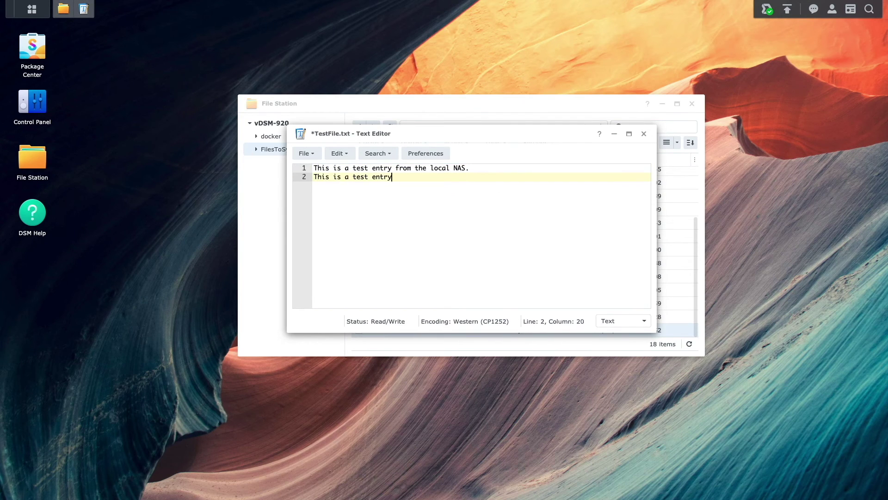
pyautogui.write(' from the remote NAS.')
pyautogui.click(311, 154)
pyautogui.click(327, 215)
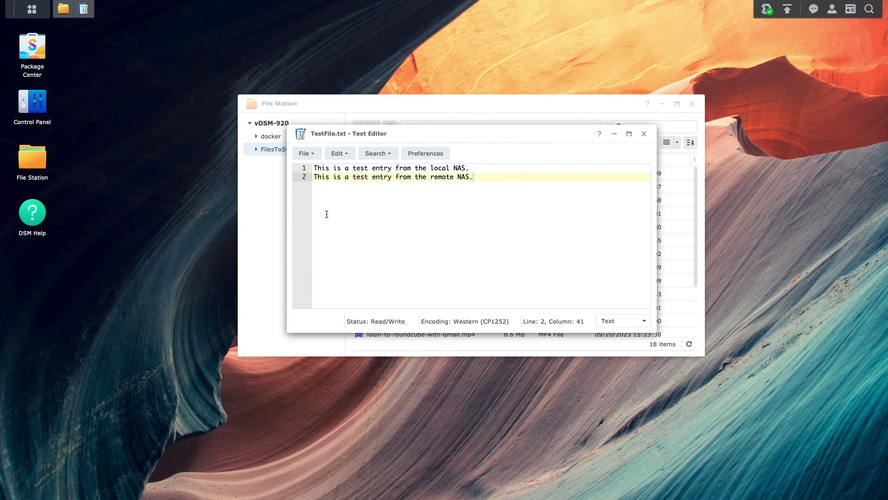
pyautogui.click(643, 134)
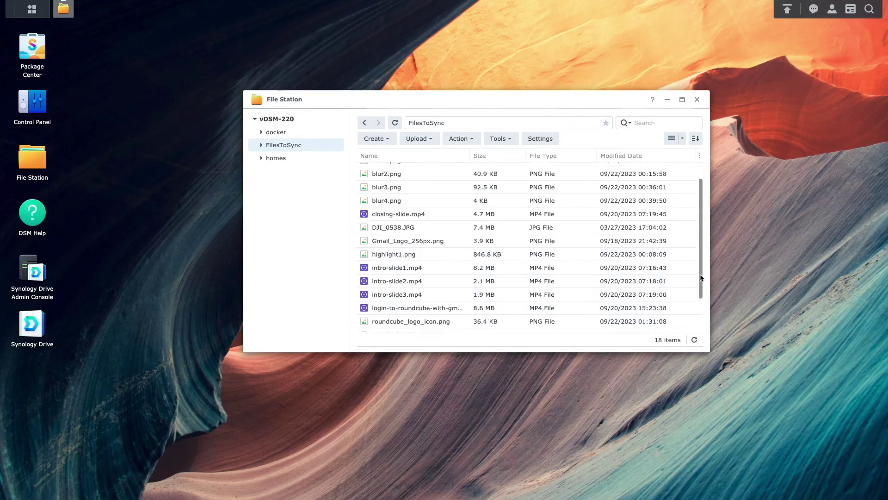
pyautogui.scroll(-2, 701, 277)
pyautogui.rightClick(446, 325)
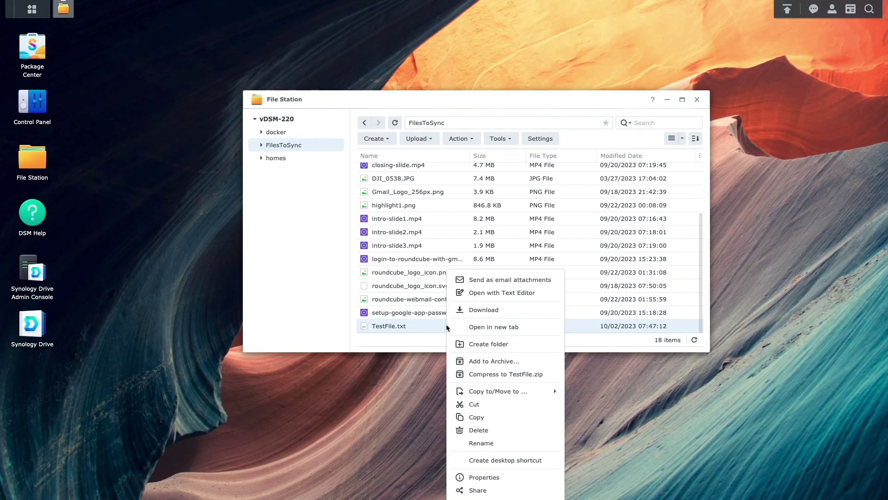
pyautogui.click(484, 294)
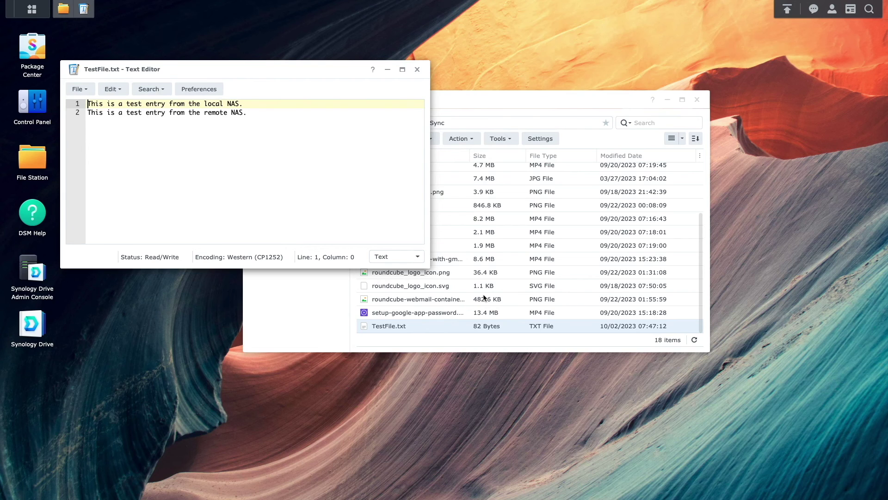
pyautogui.click(418, 70)
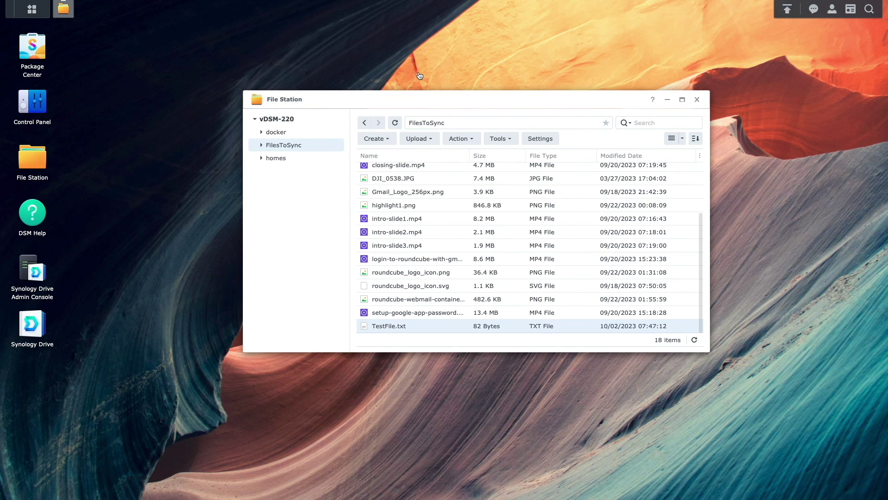
pyautogui.click(698, 100)
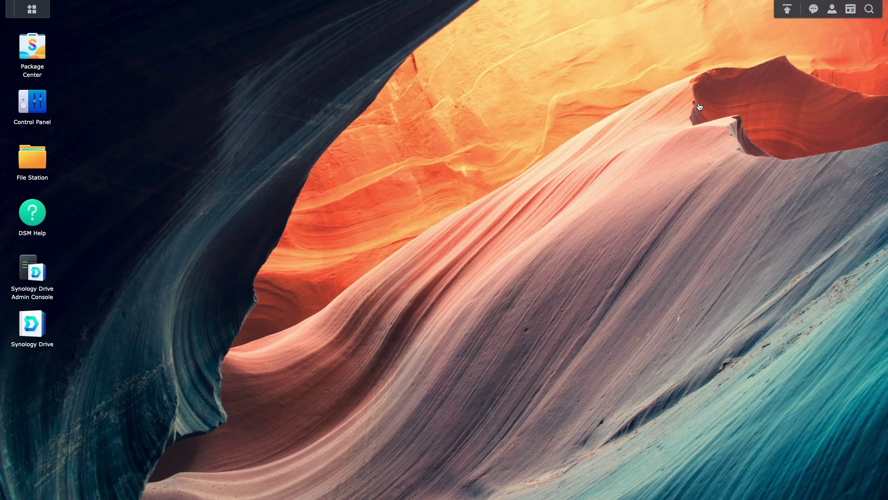